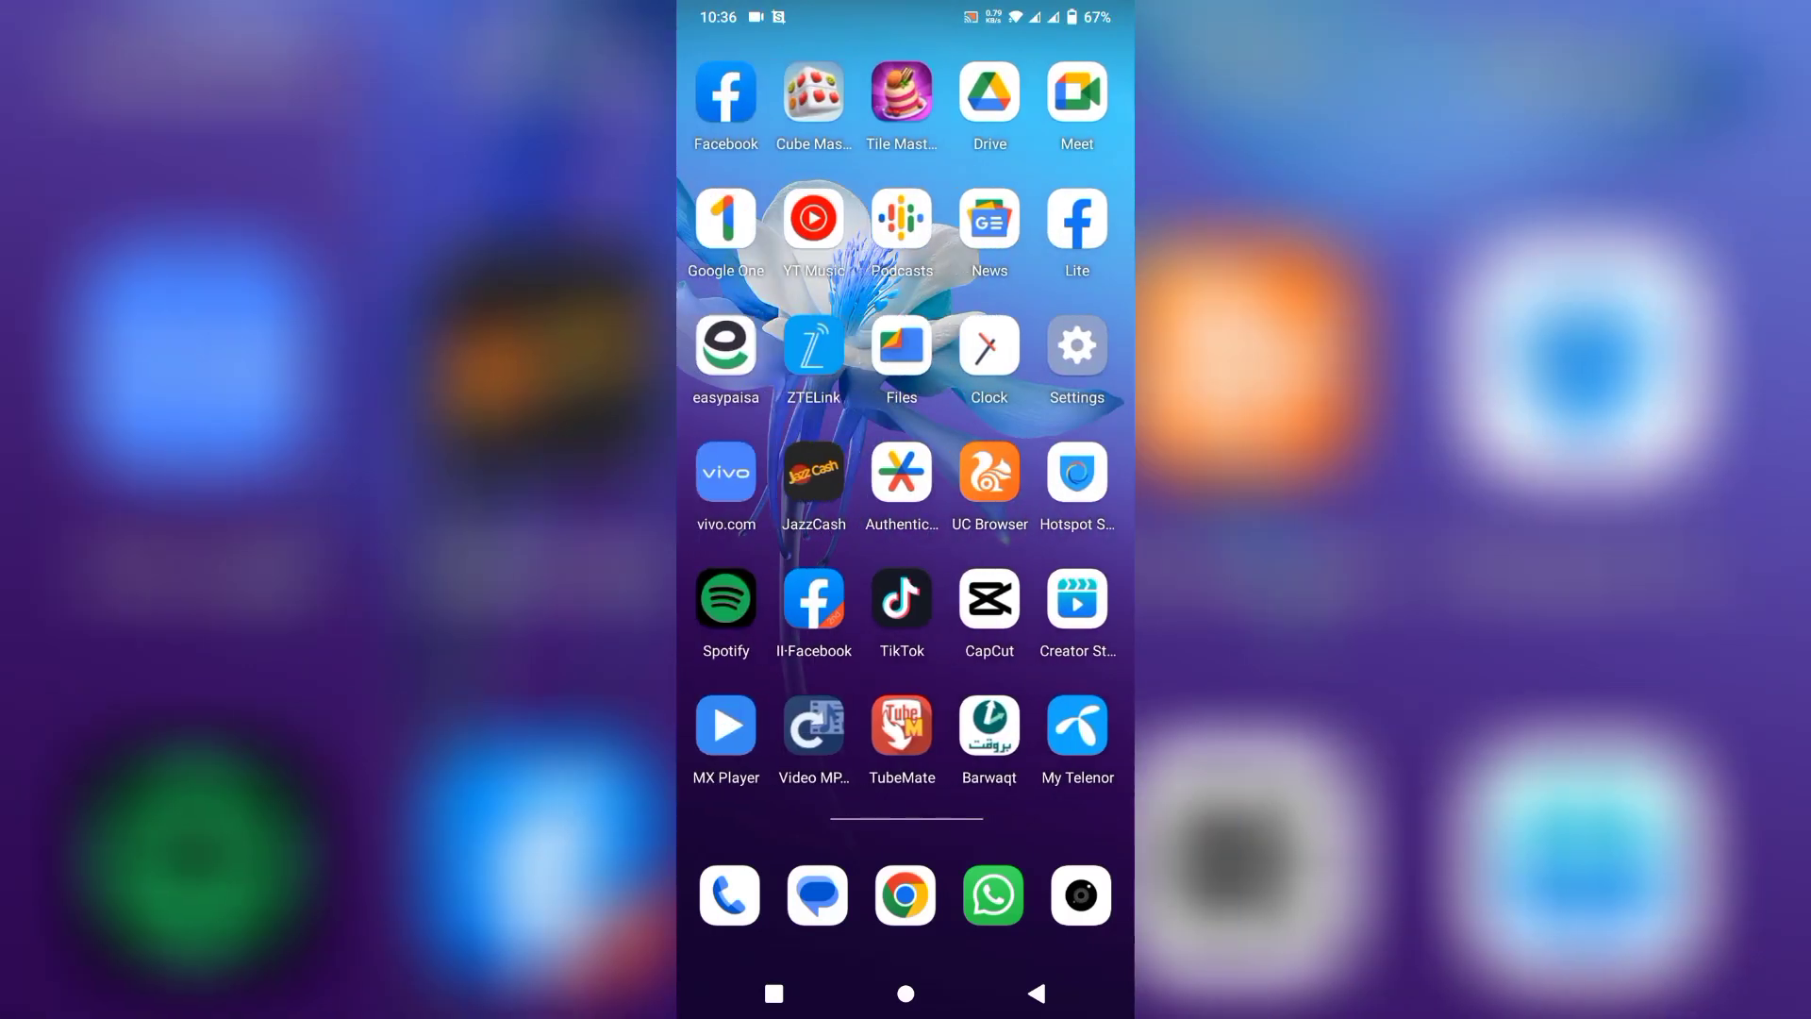
# - Swipe across the Android home screen pages to bring the Facebook app icon into view
pyautogui.moveTo(933, 725); pyautogui.dragTo(996, 725)
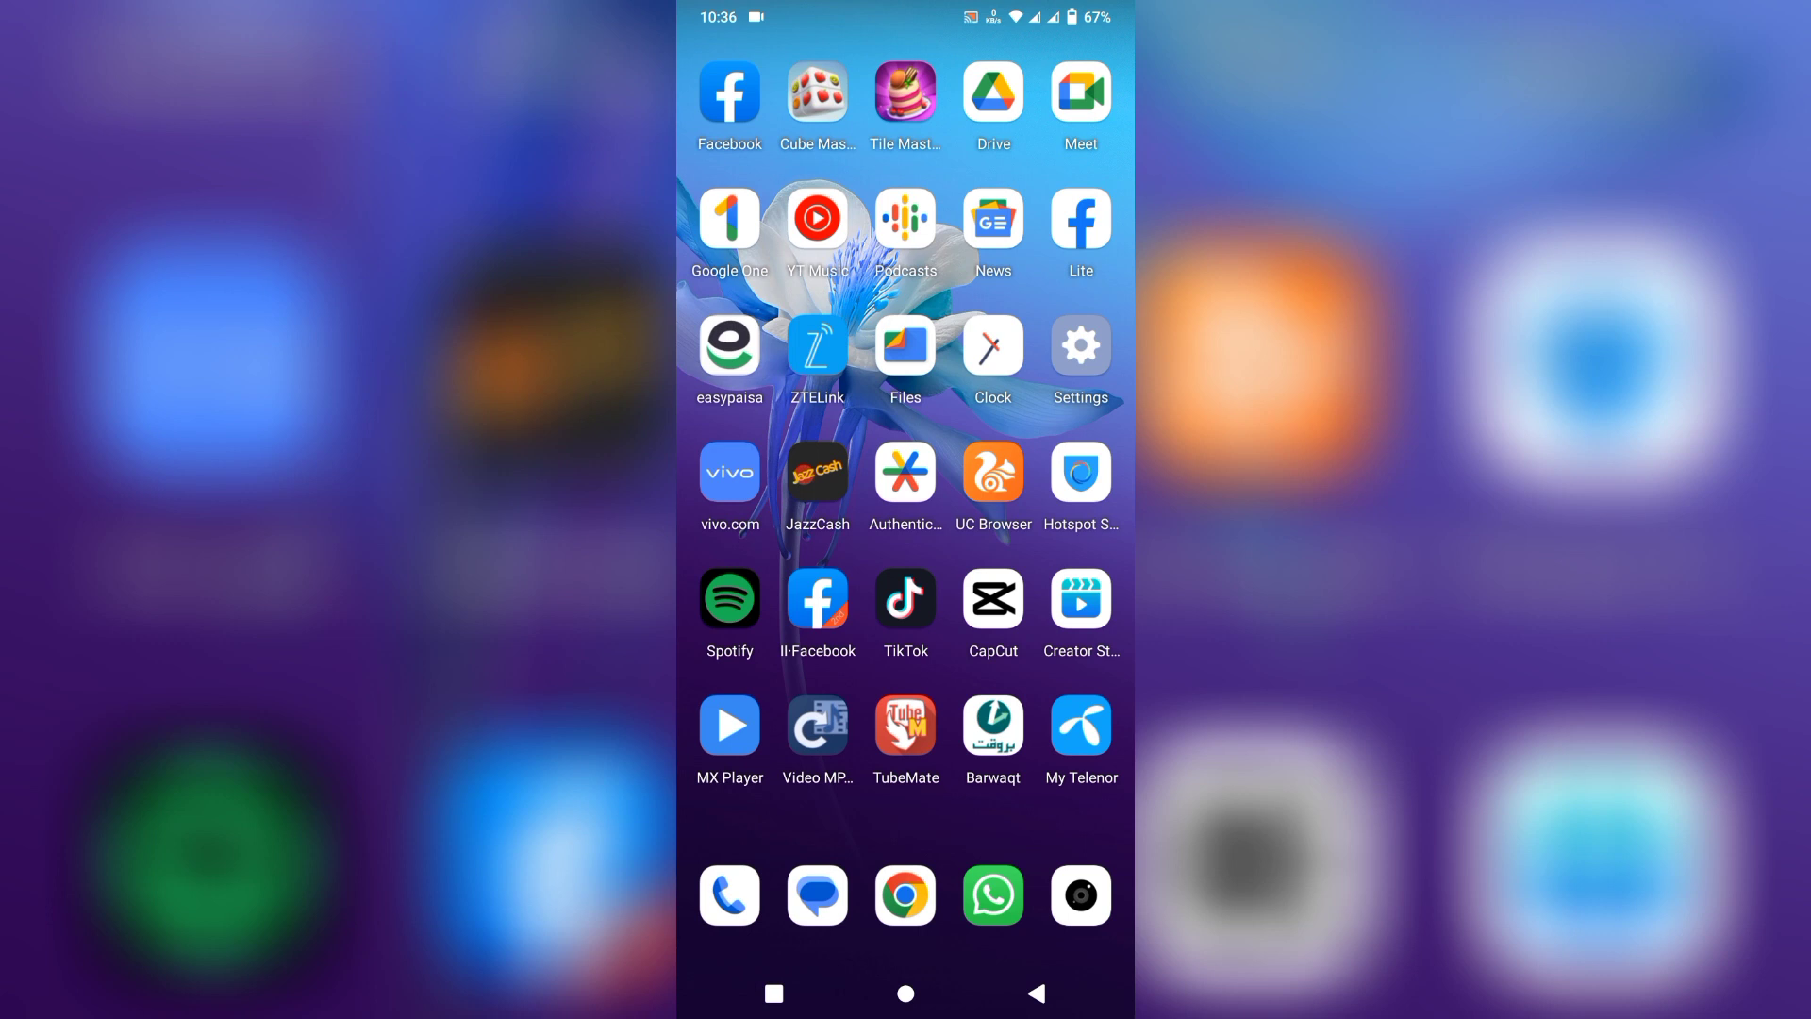
pyautogui.moveTo(793, 566)
pyautogui.mouseDown()
pyautogui.moveTo(1047, 566)
pyautogui.moveTo(792, 567)
pyautogui.mouseUp()
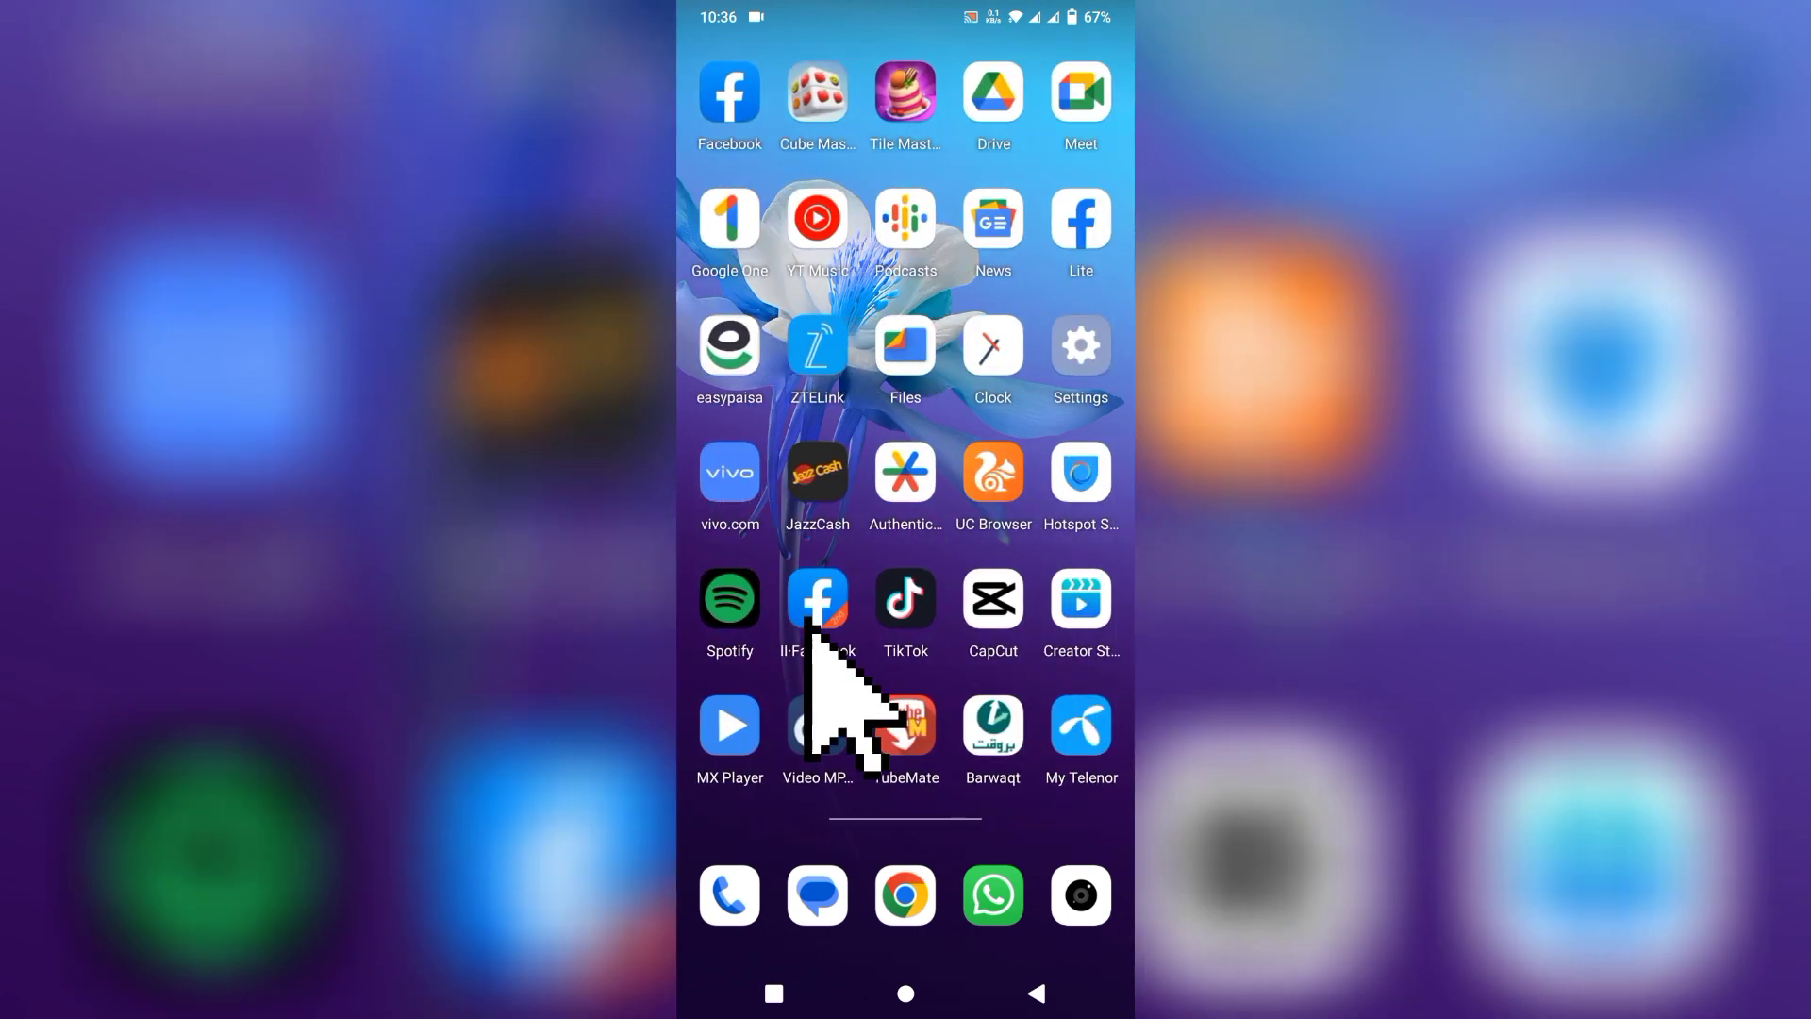
# - Launch Facebook and start a forgotten-password account search by email address
pyautogui.click(817, 600)
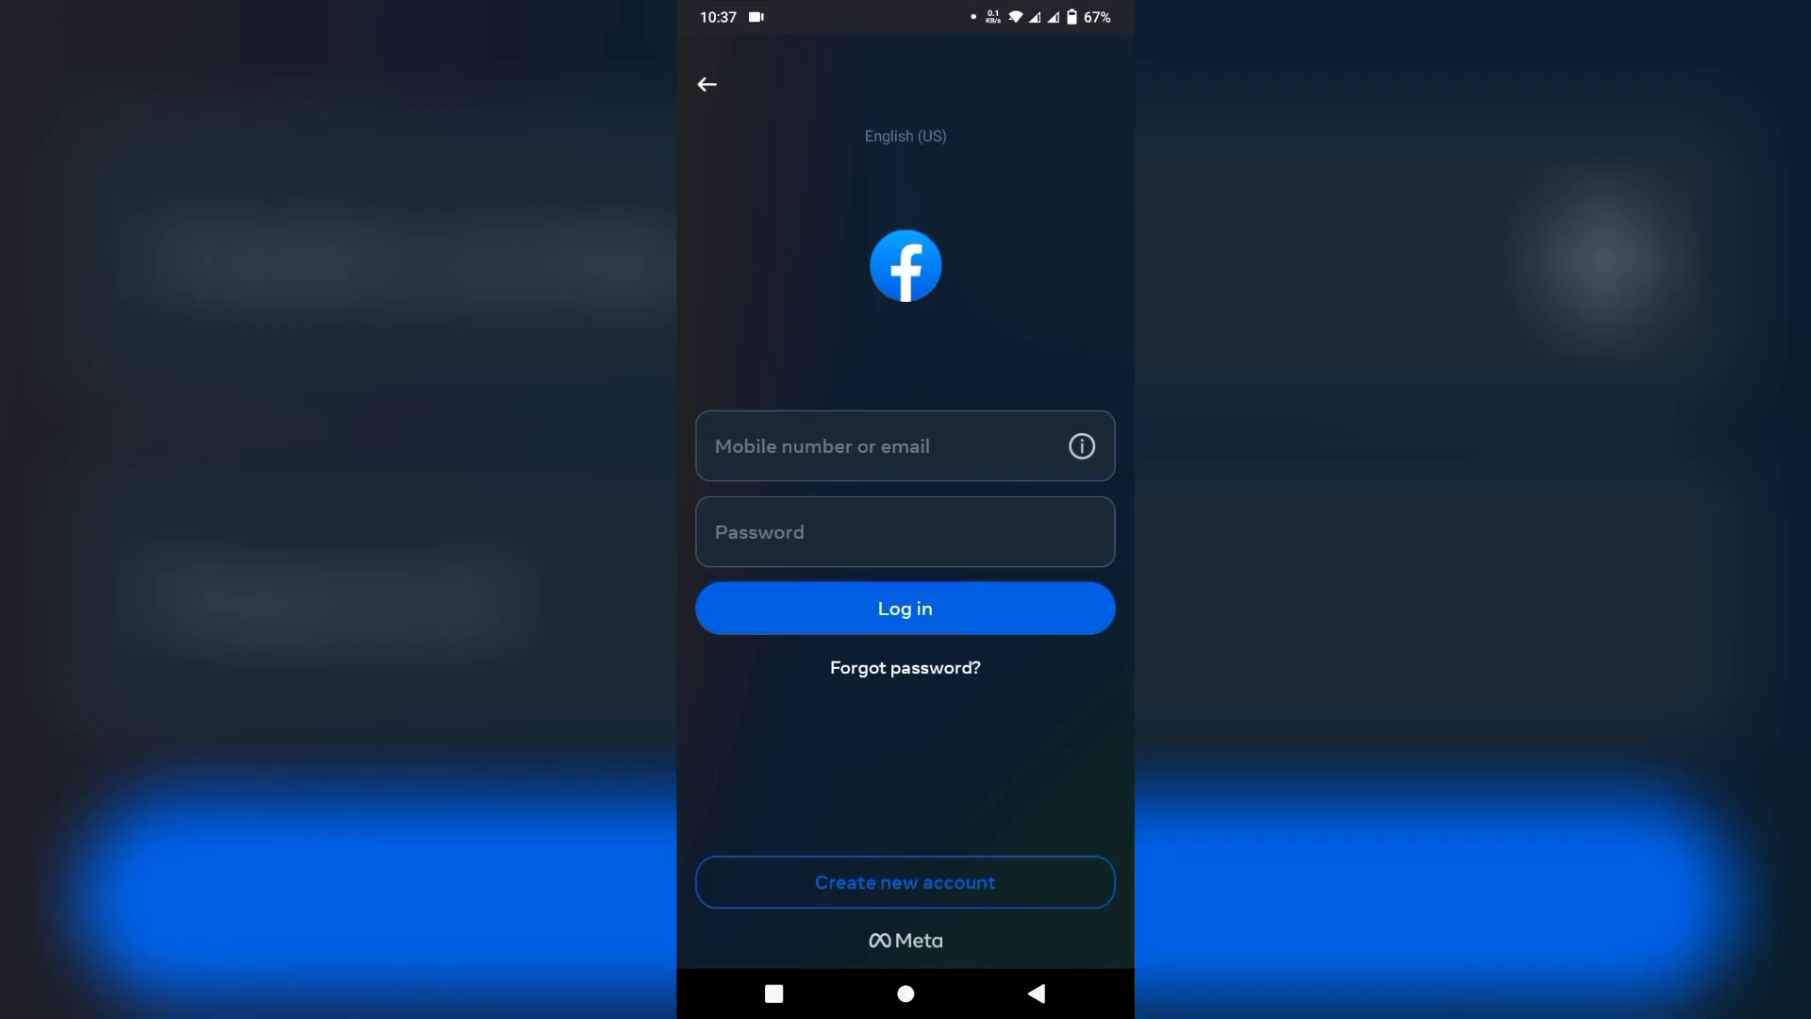
pyautogui.click(906, 668)
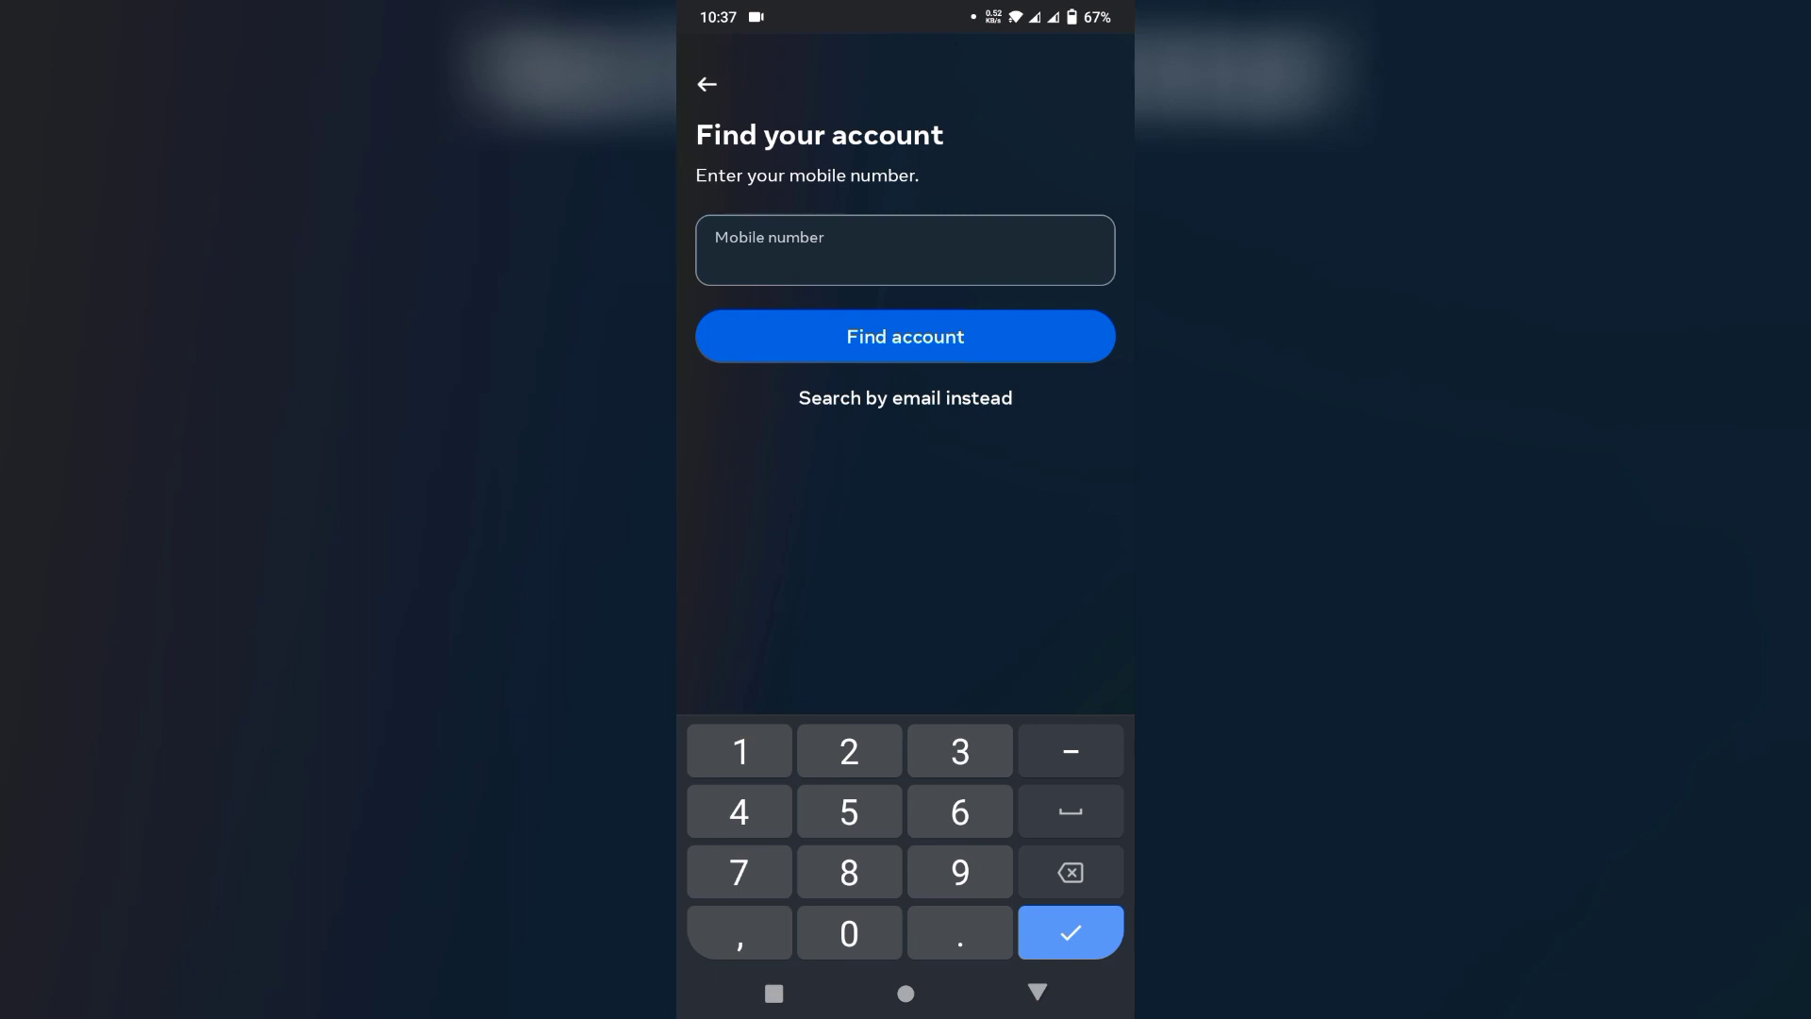
pyautogui.click(905, 398)
# - Enter the suggested email address and run Find account, which returns No account found
pyautogui.click(907, 251)
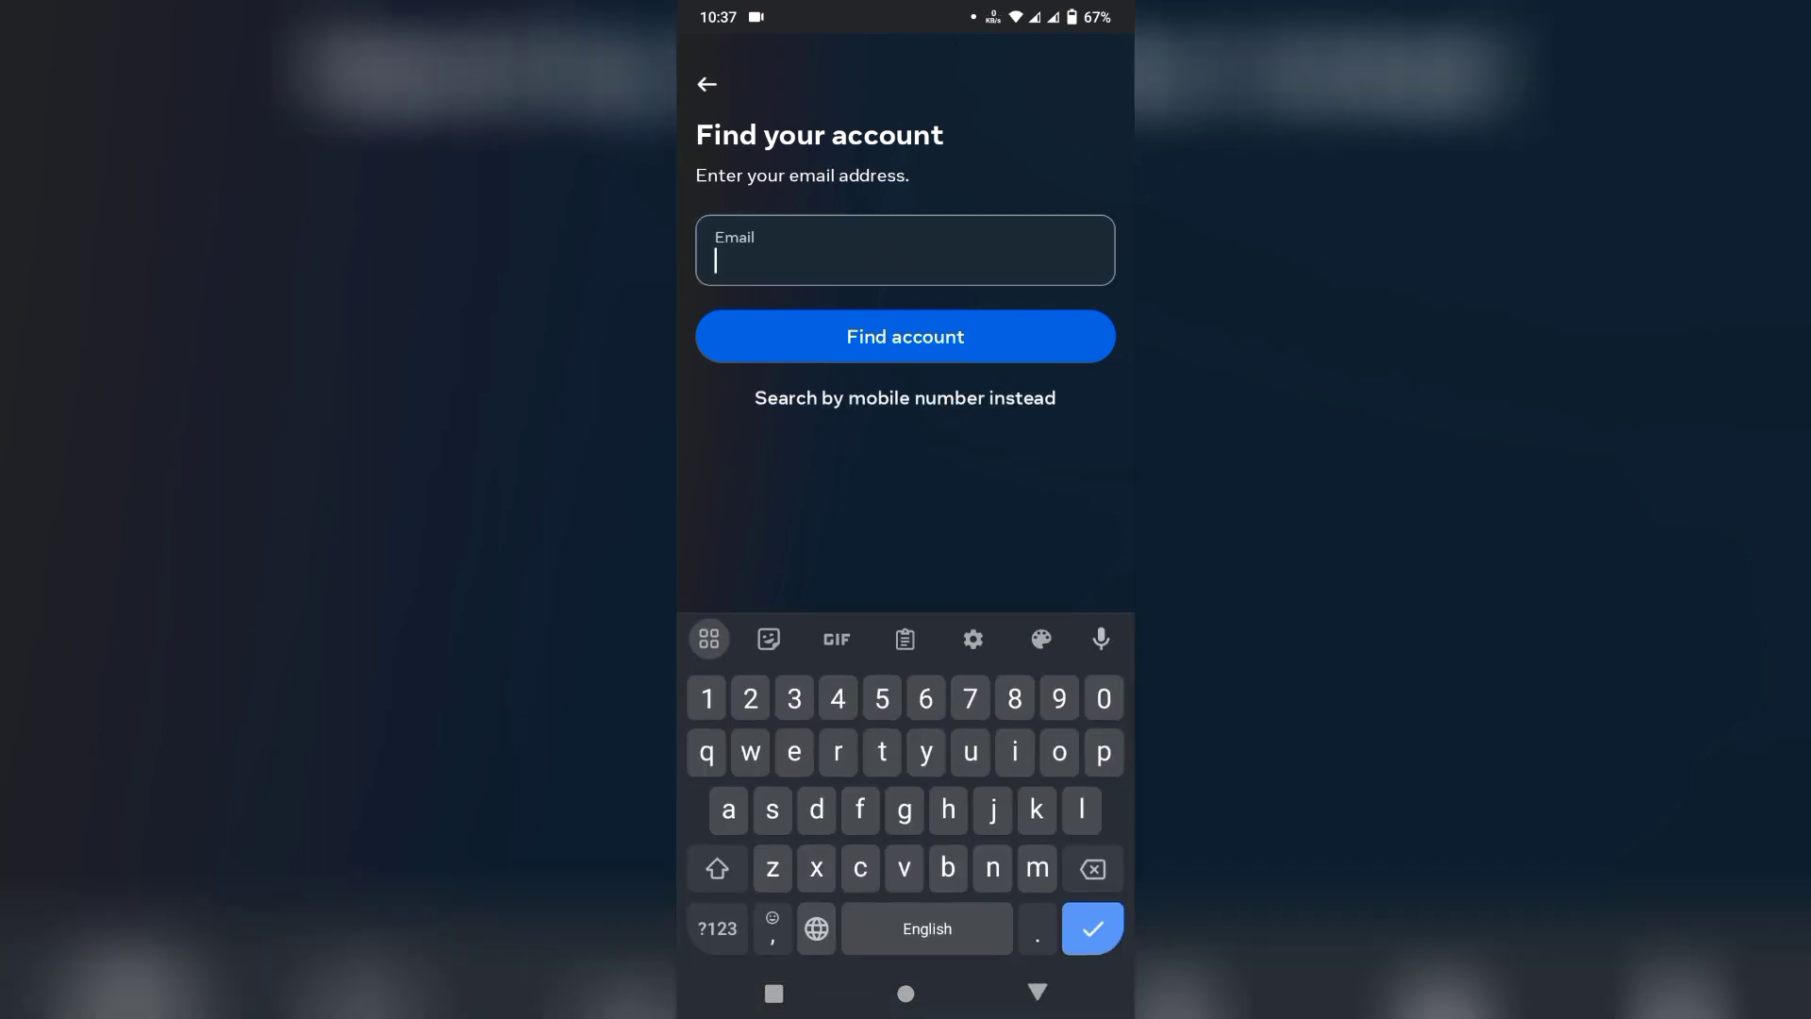
pyautogui.write('ta')
pyautogui.click(1080, 811)
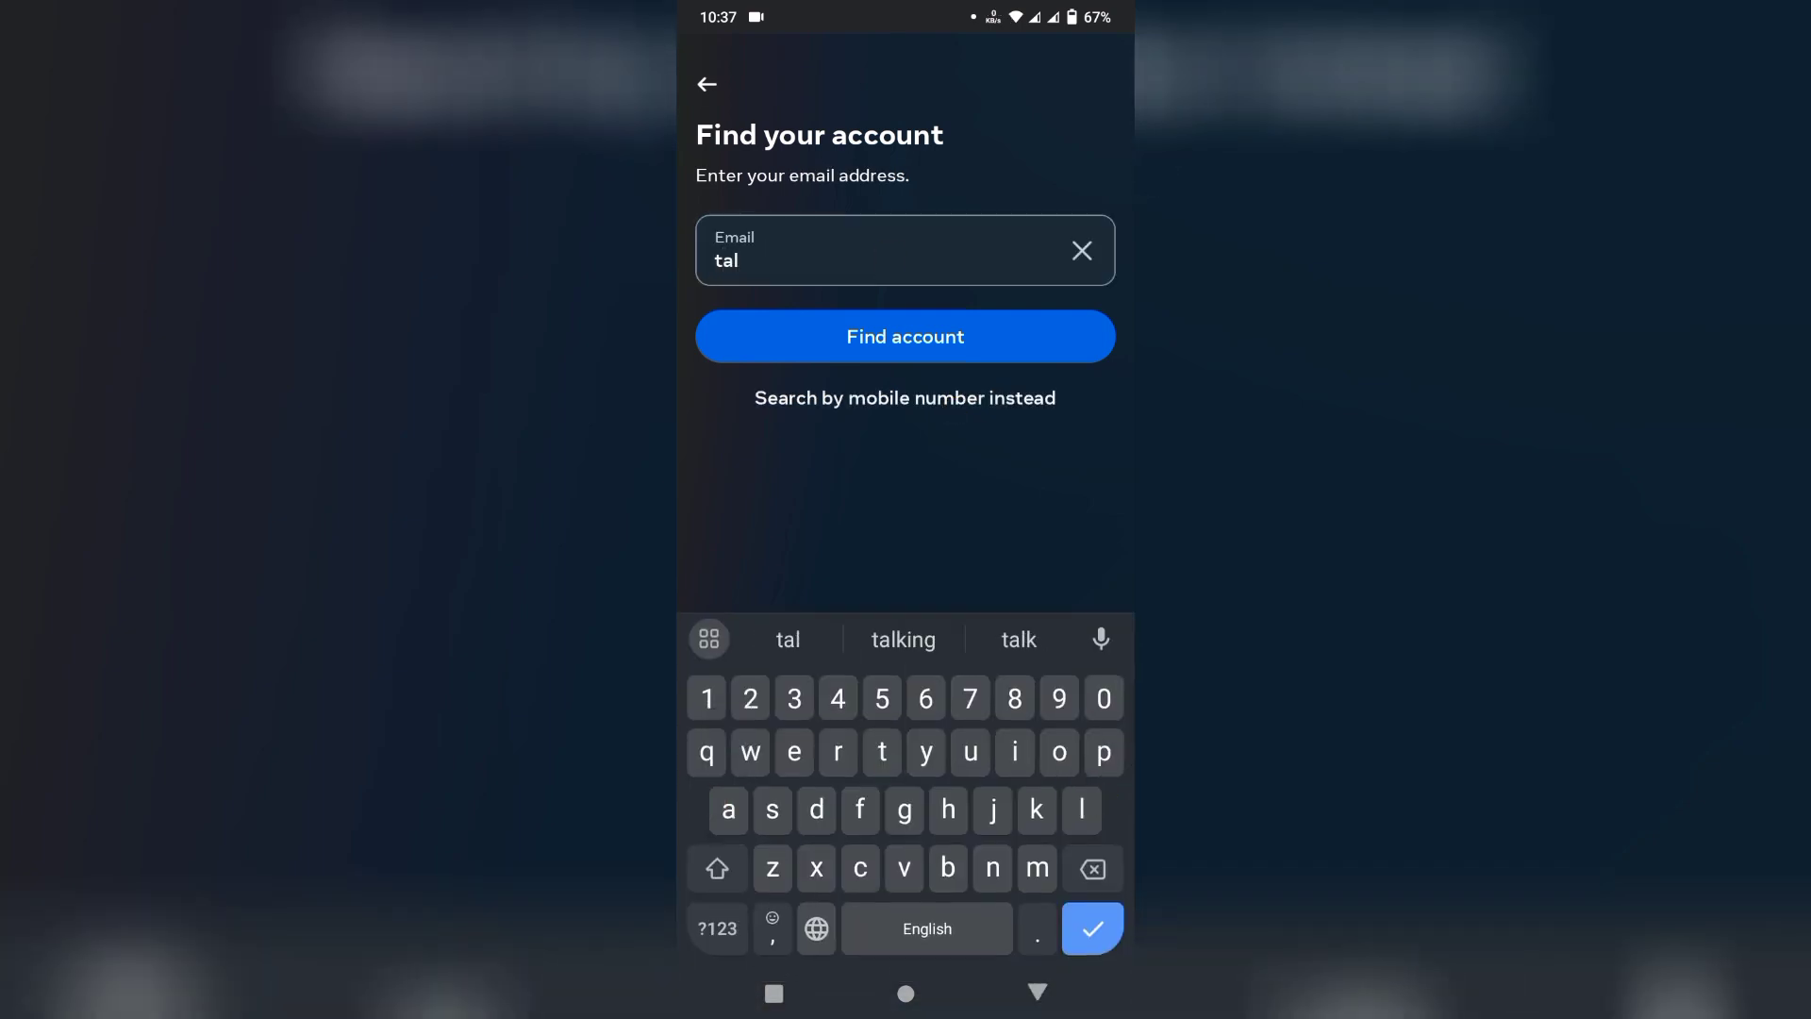
pyautogui.click(1014, 752)
pyautogui.click(1018, 638)
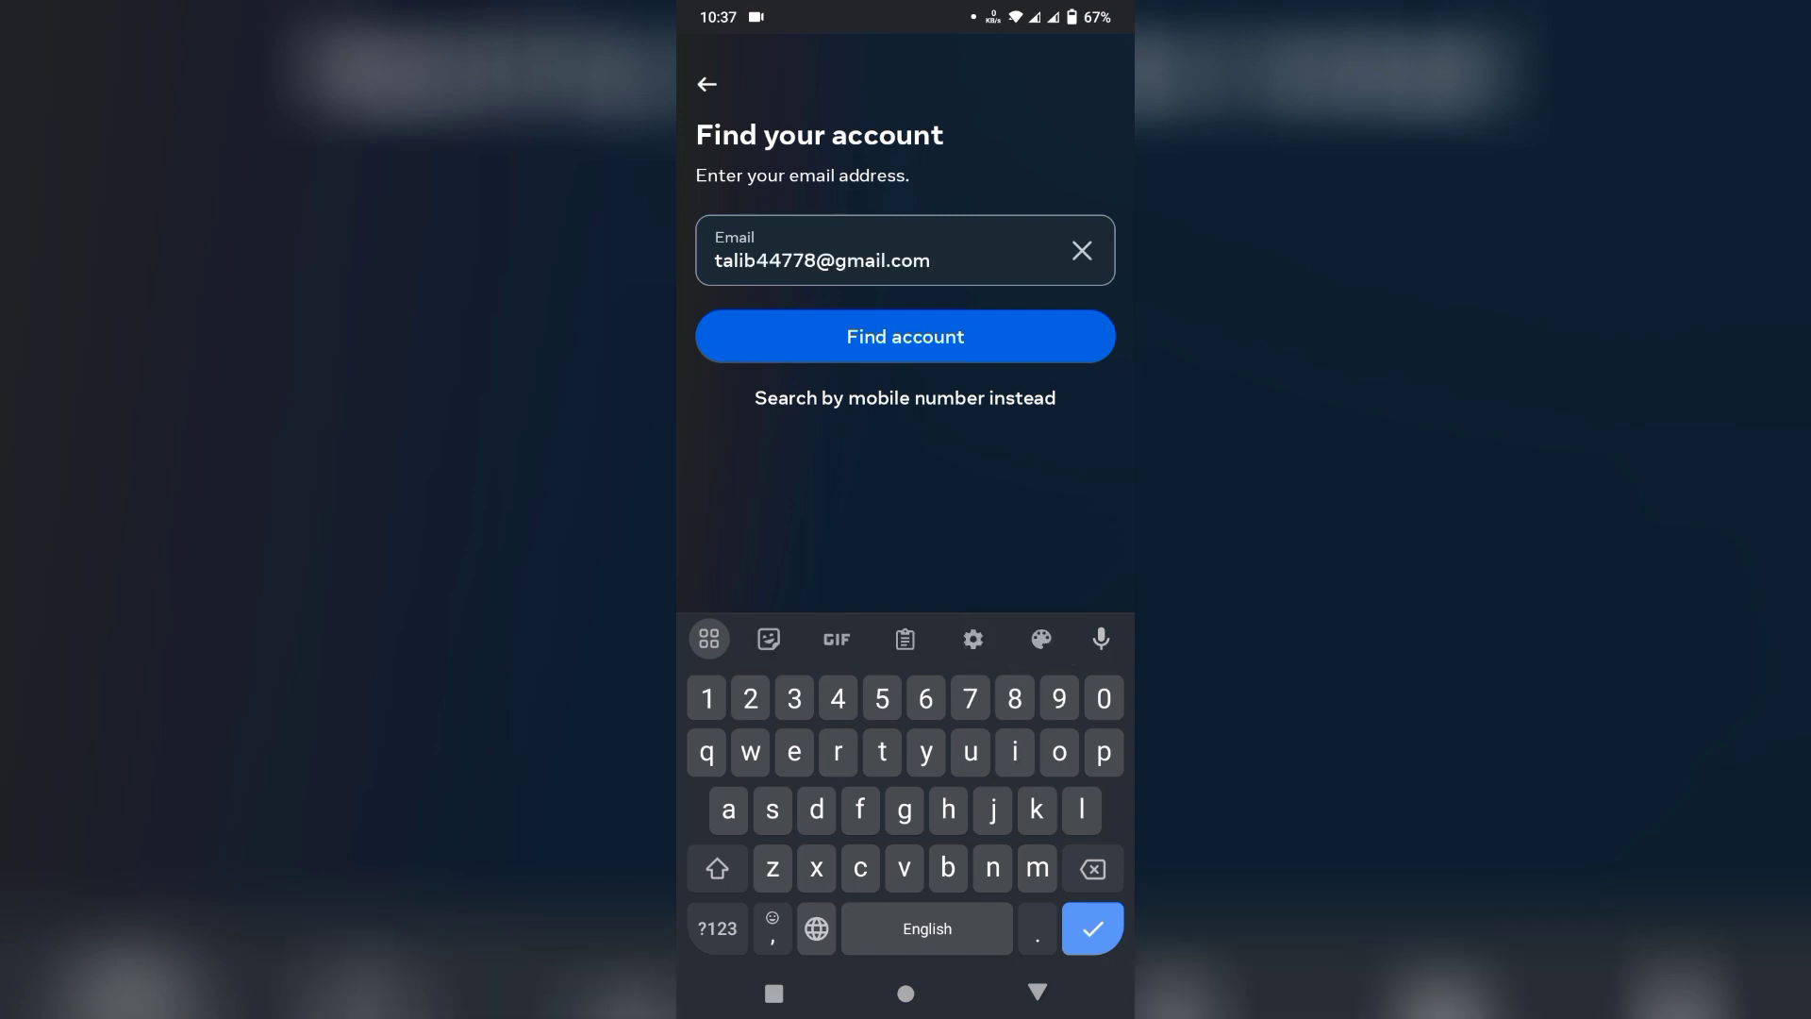
pyautogui.click(907, 335)
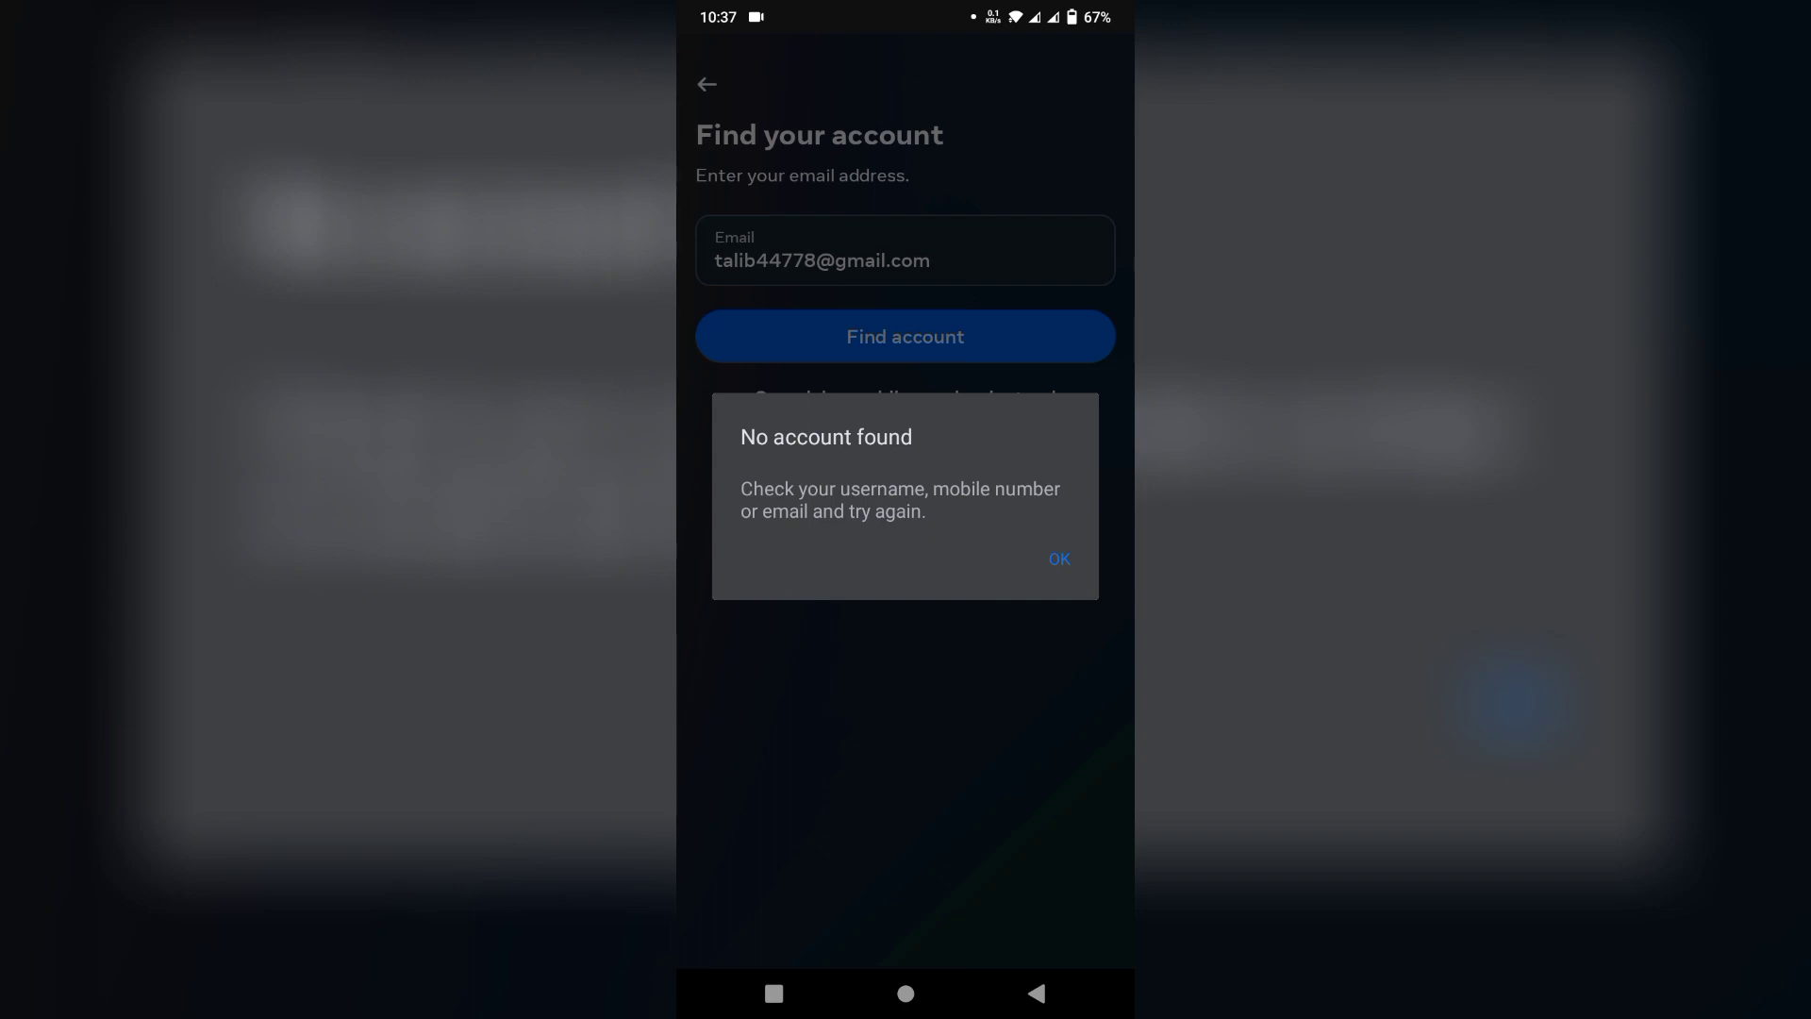
# - Close the No account found dialog and exit Facebook to the Android home screen
pyautogui.click(1035, 993)
pyautogui.click(906, 993)
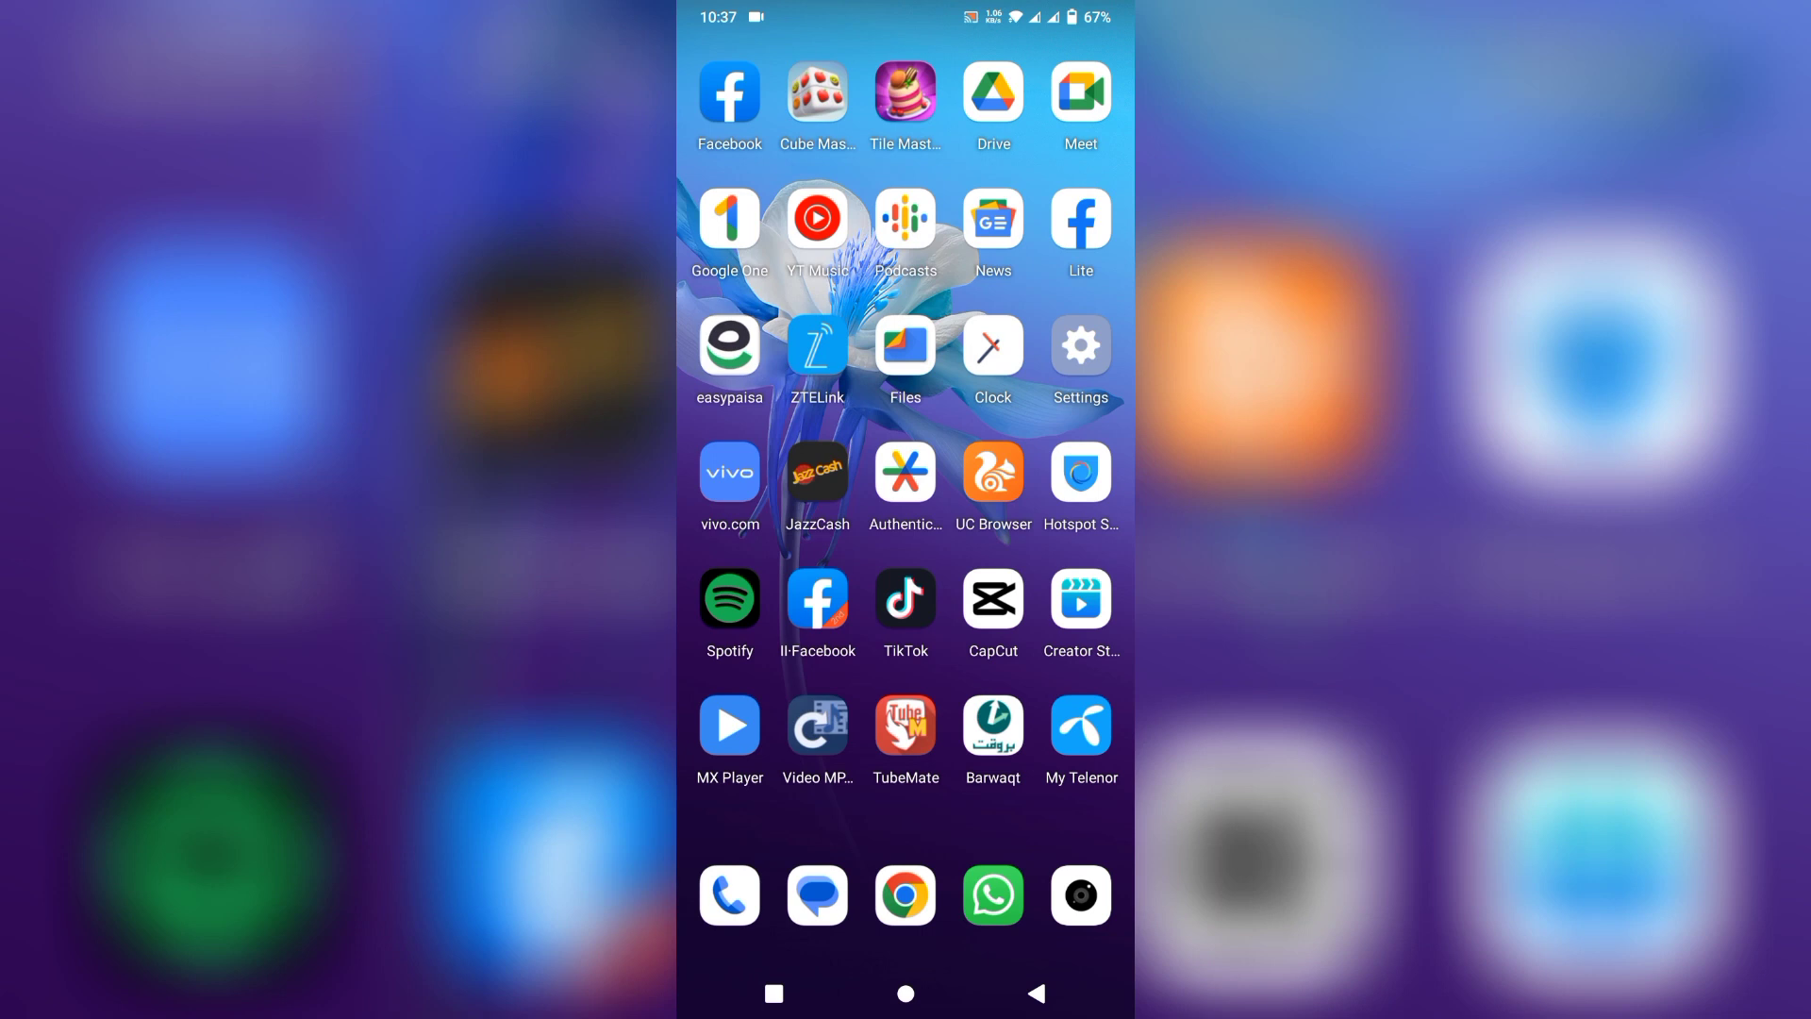
# - Launch UC Browser, go to Facebook's mobile site, and follow Forgotten password?
pyautogui.click(993, 473)
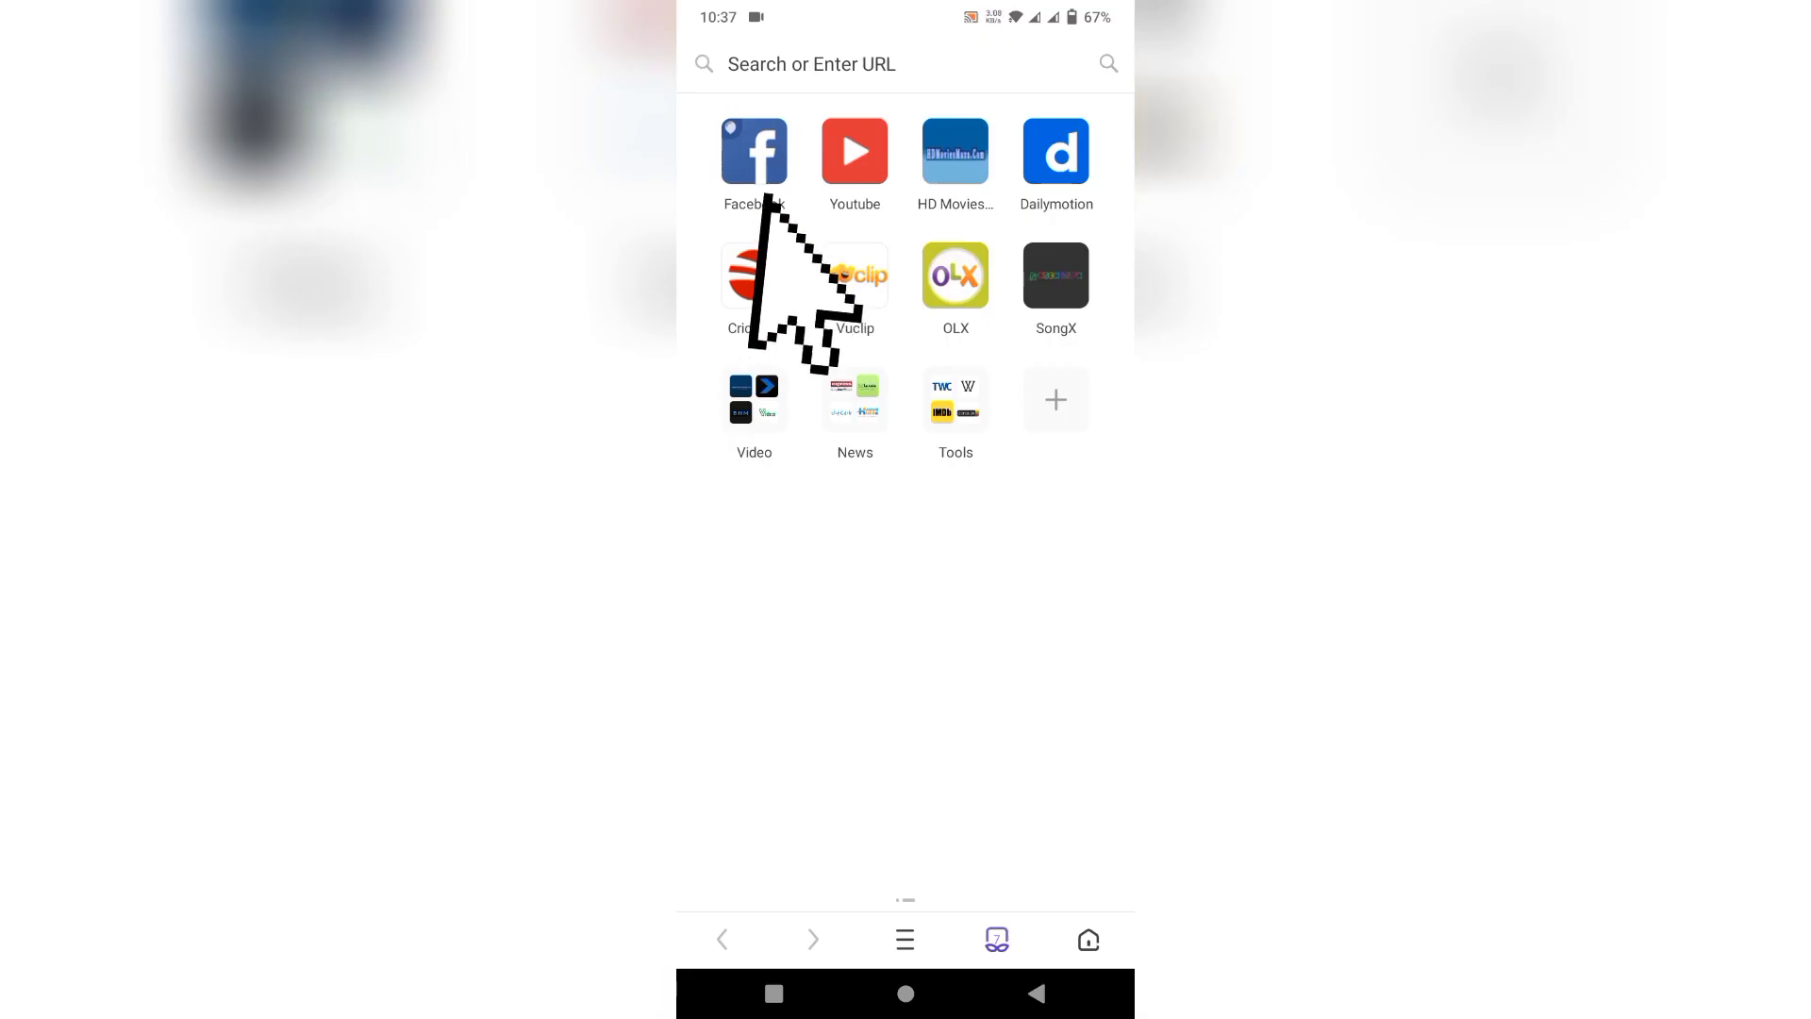
pyautogui.click(755, 152)
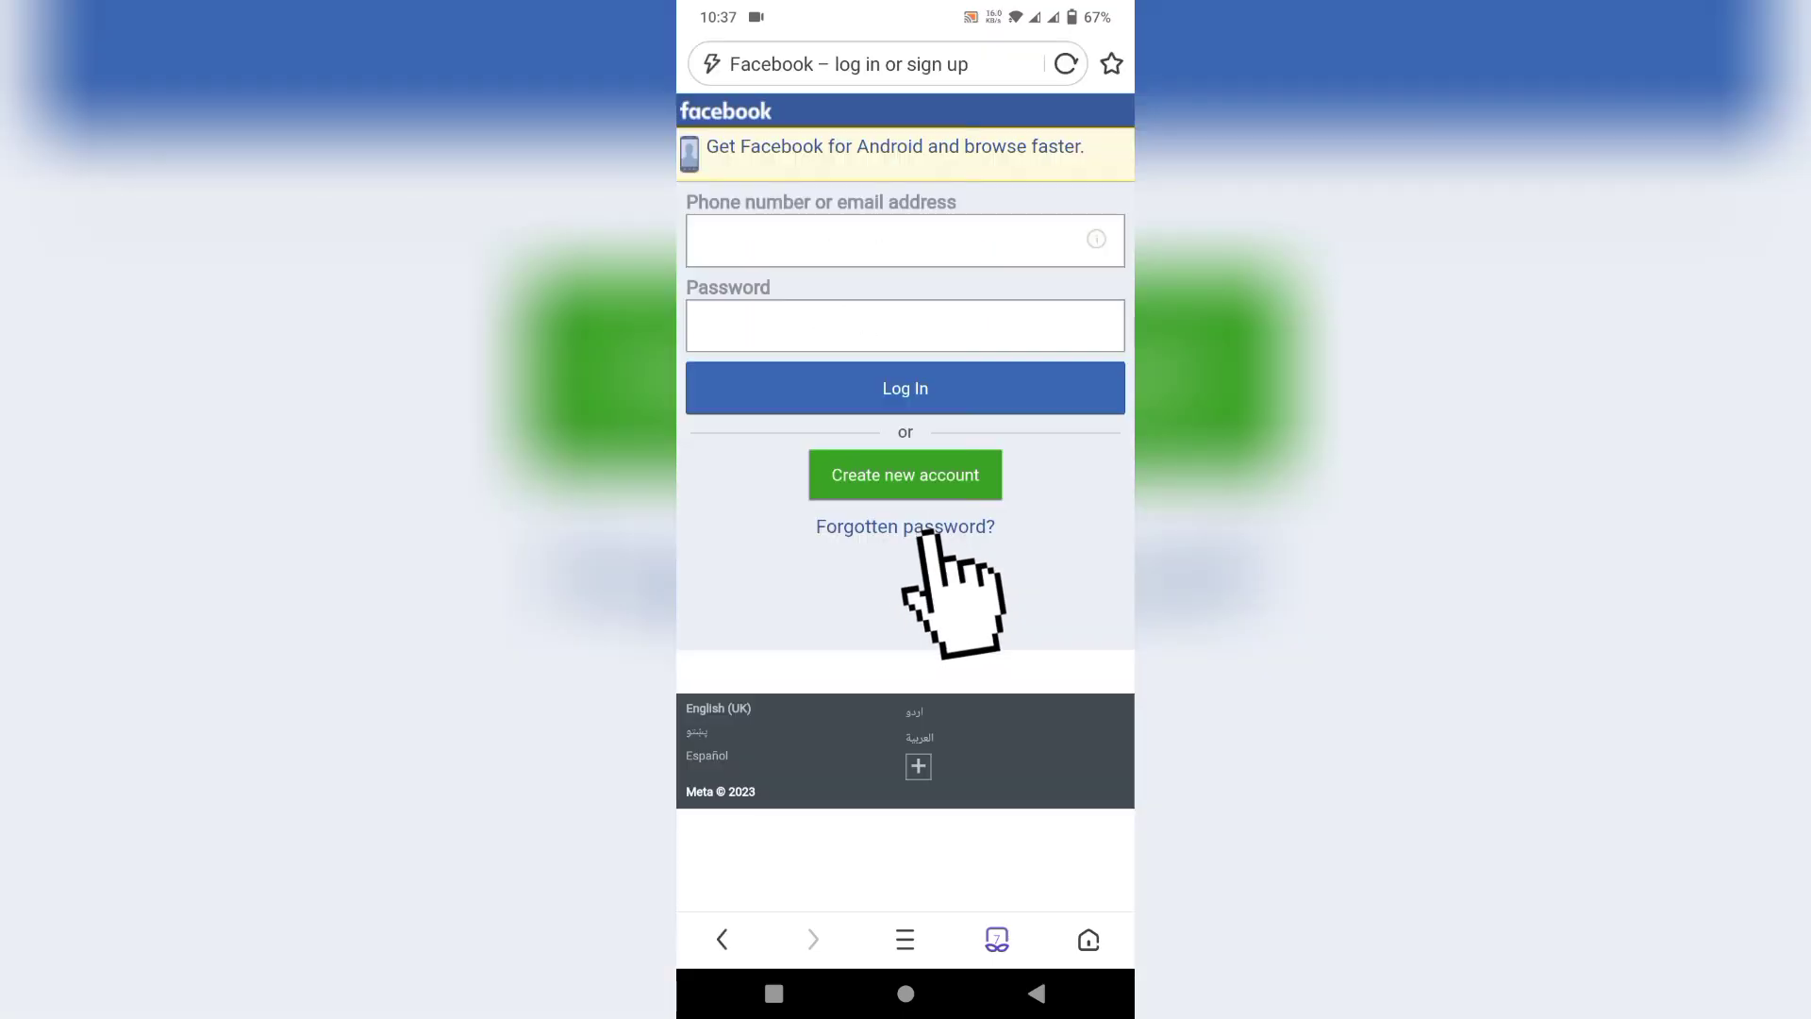
pyautogui.click(905, 526)
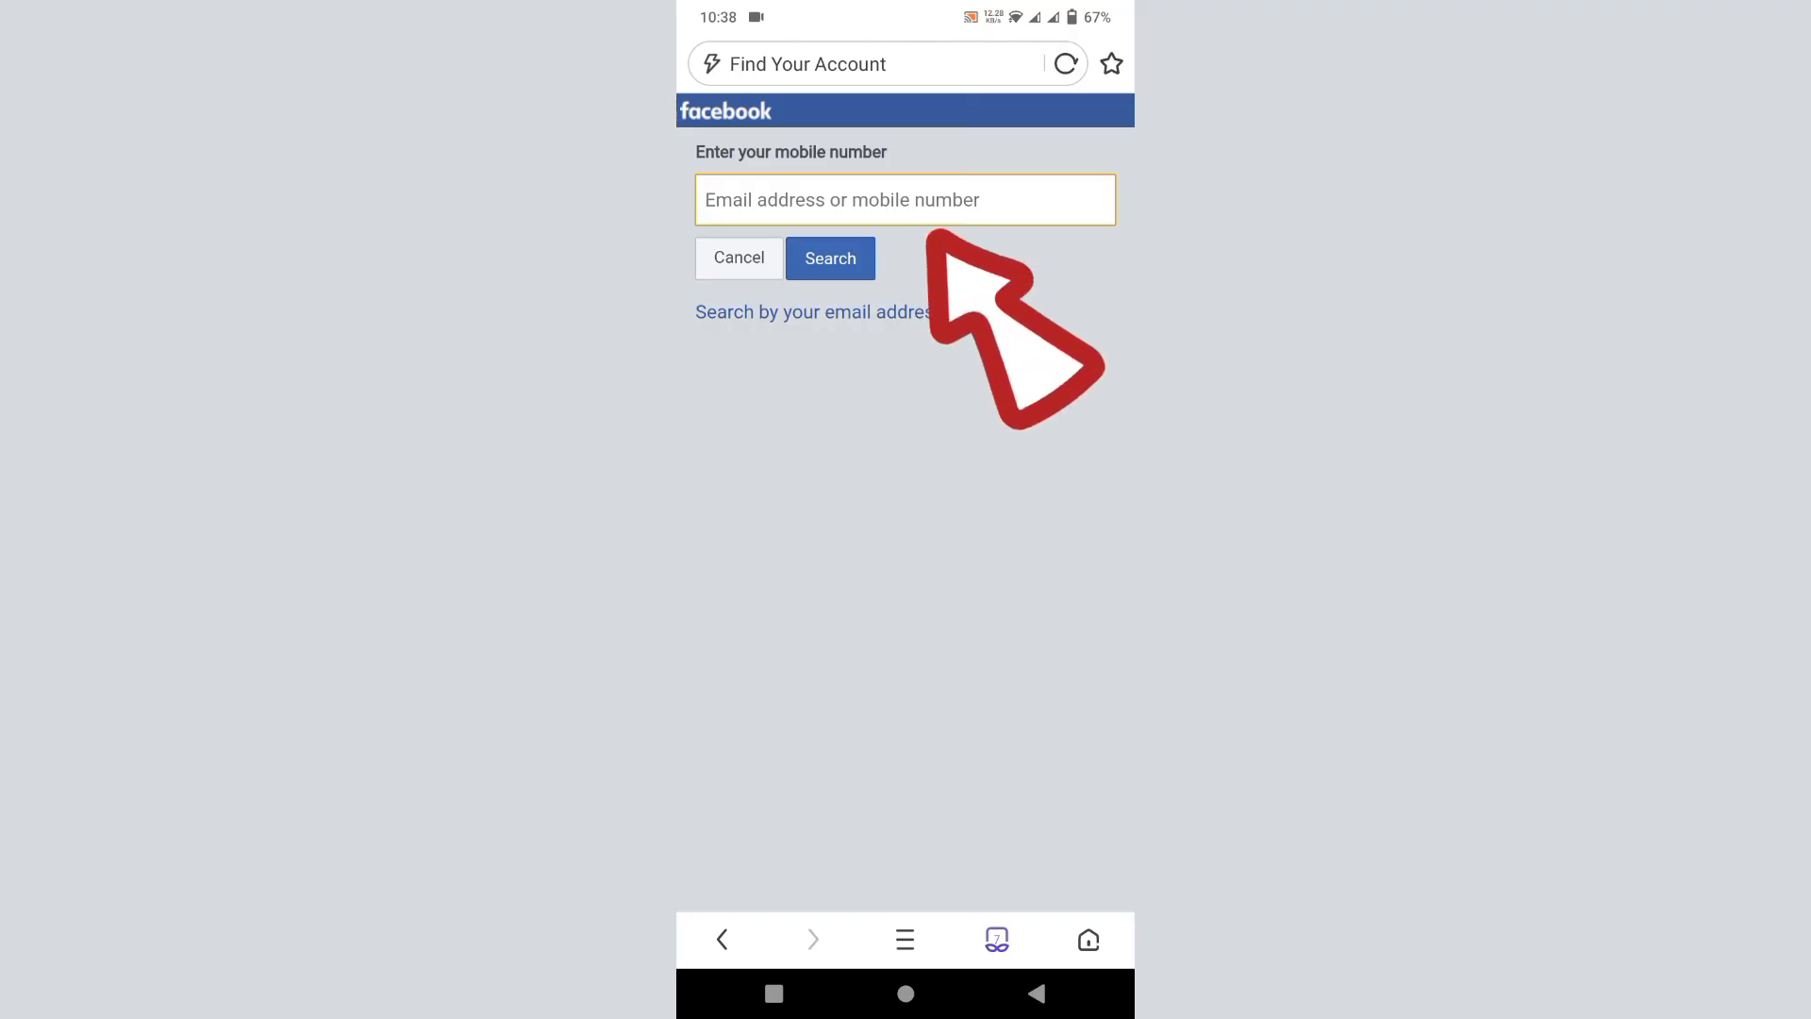
# - Search Find Your Account with the autofilled saved email, listing two matching profiles
pyautogui.click(907, 199)
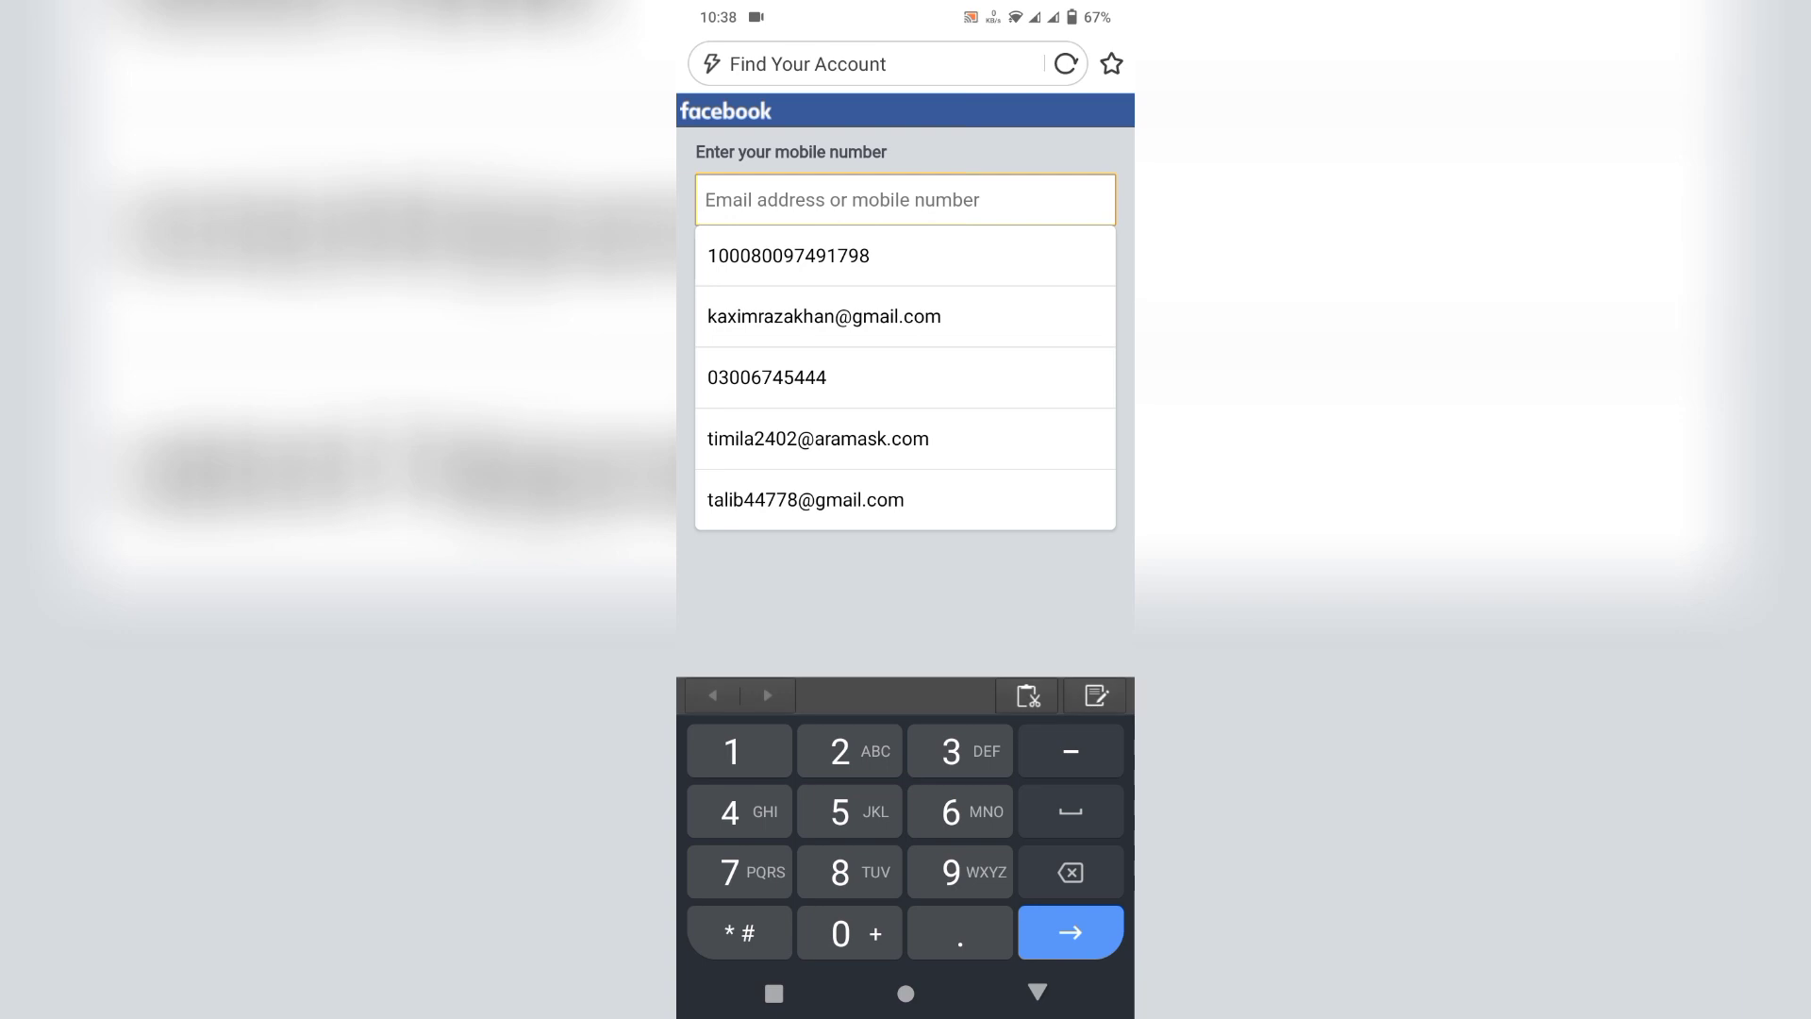
pyautogui.click(805, 500)
pyautogui.click(831, 257)
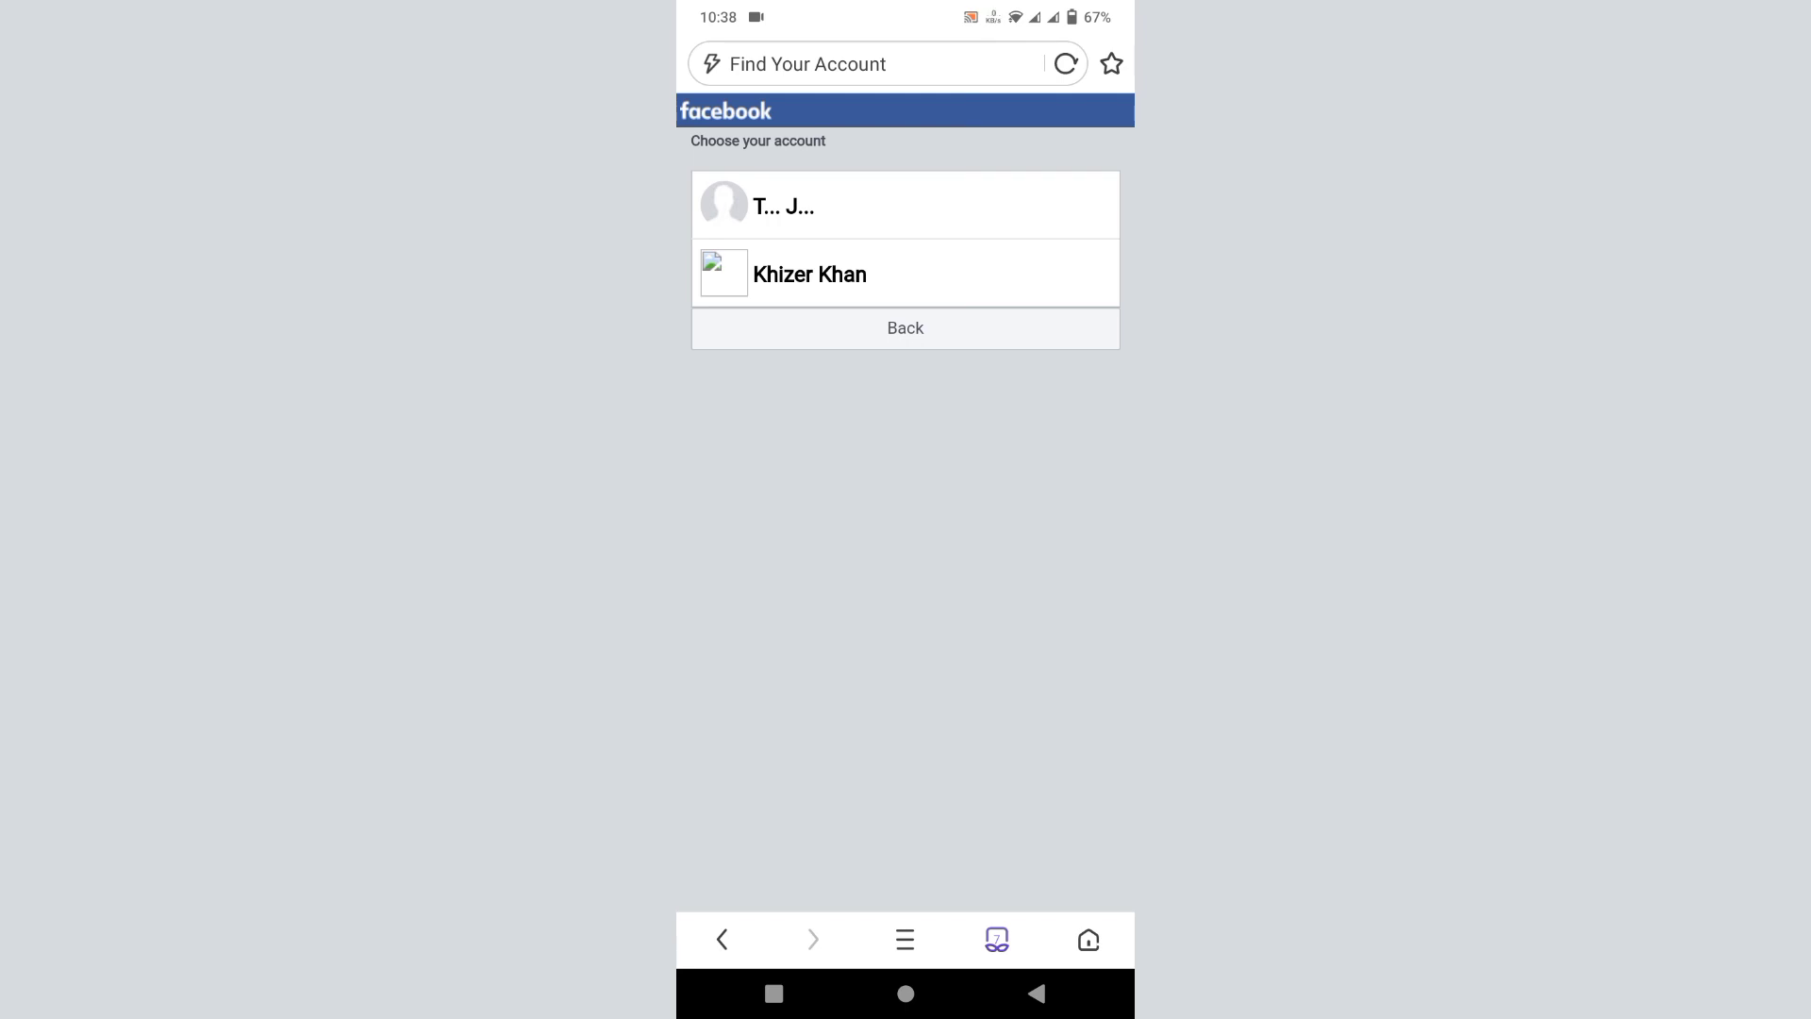
# - Select the first matching profile and focus its empty Enter password field
pyautogui.click(874, 204)
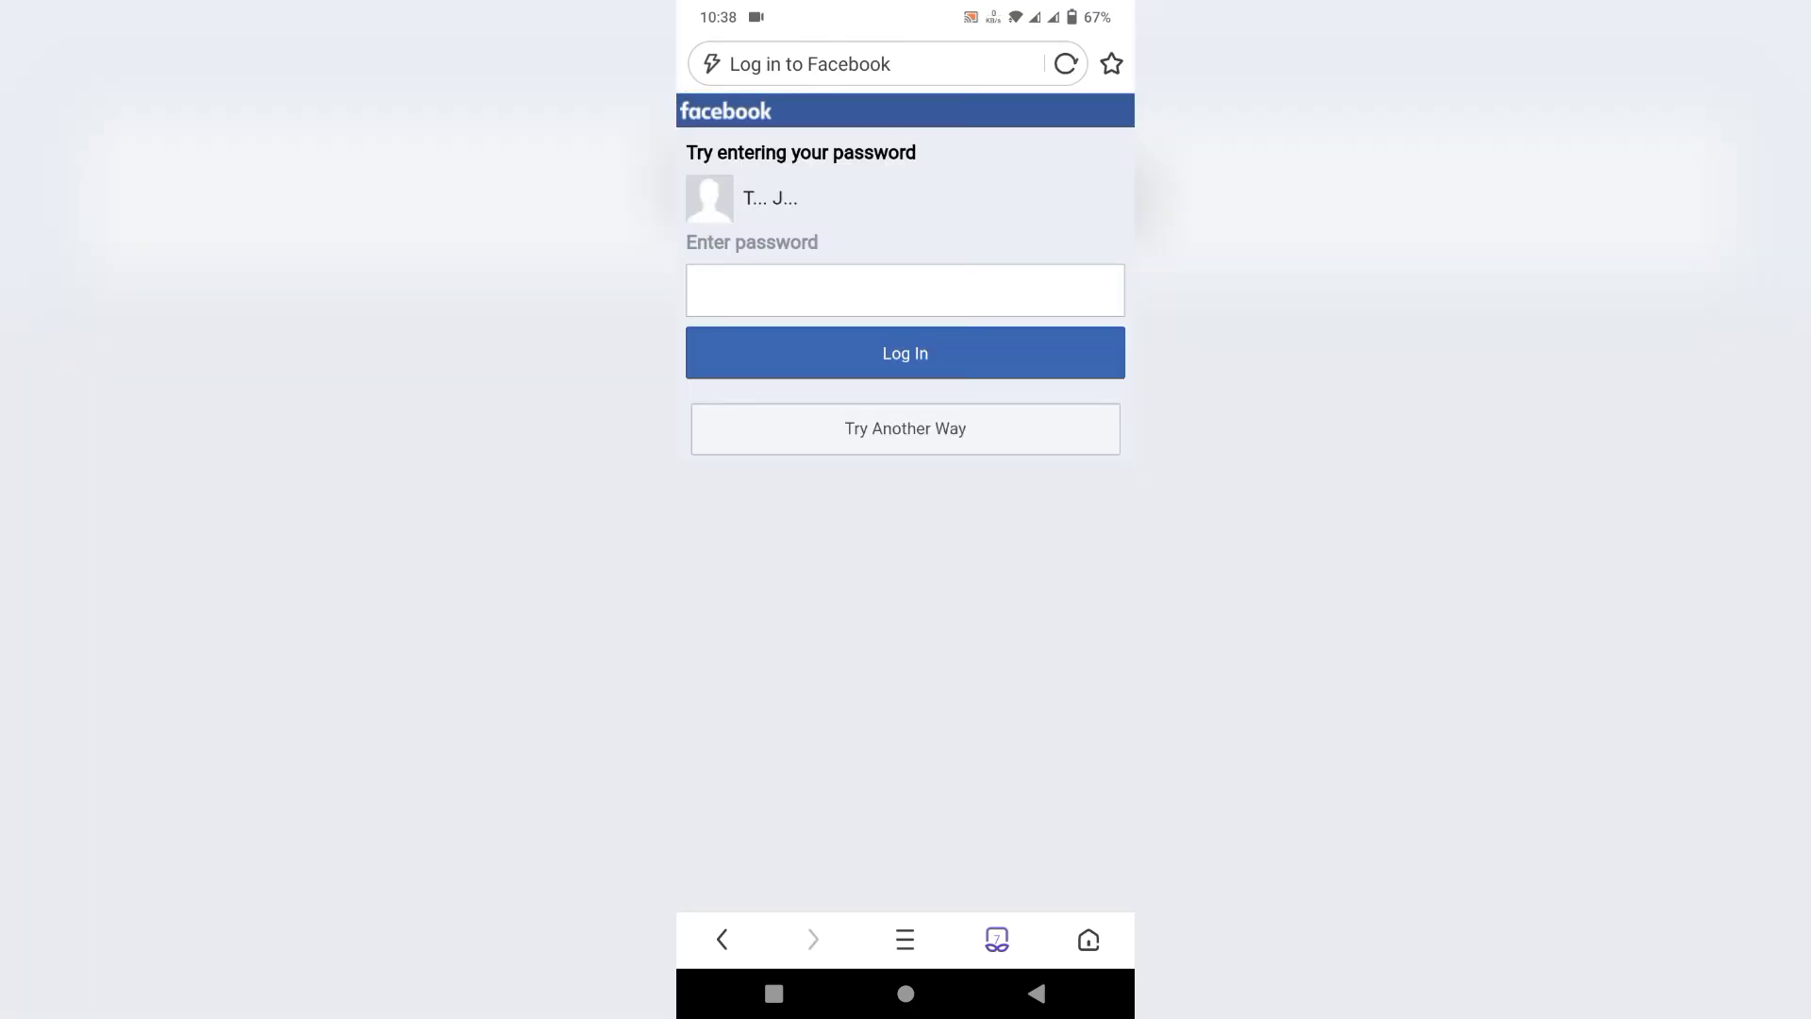
pyautogui.click(904, 289)
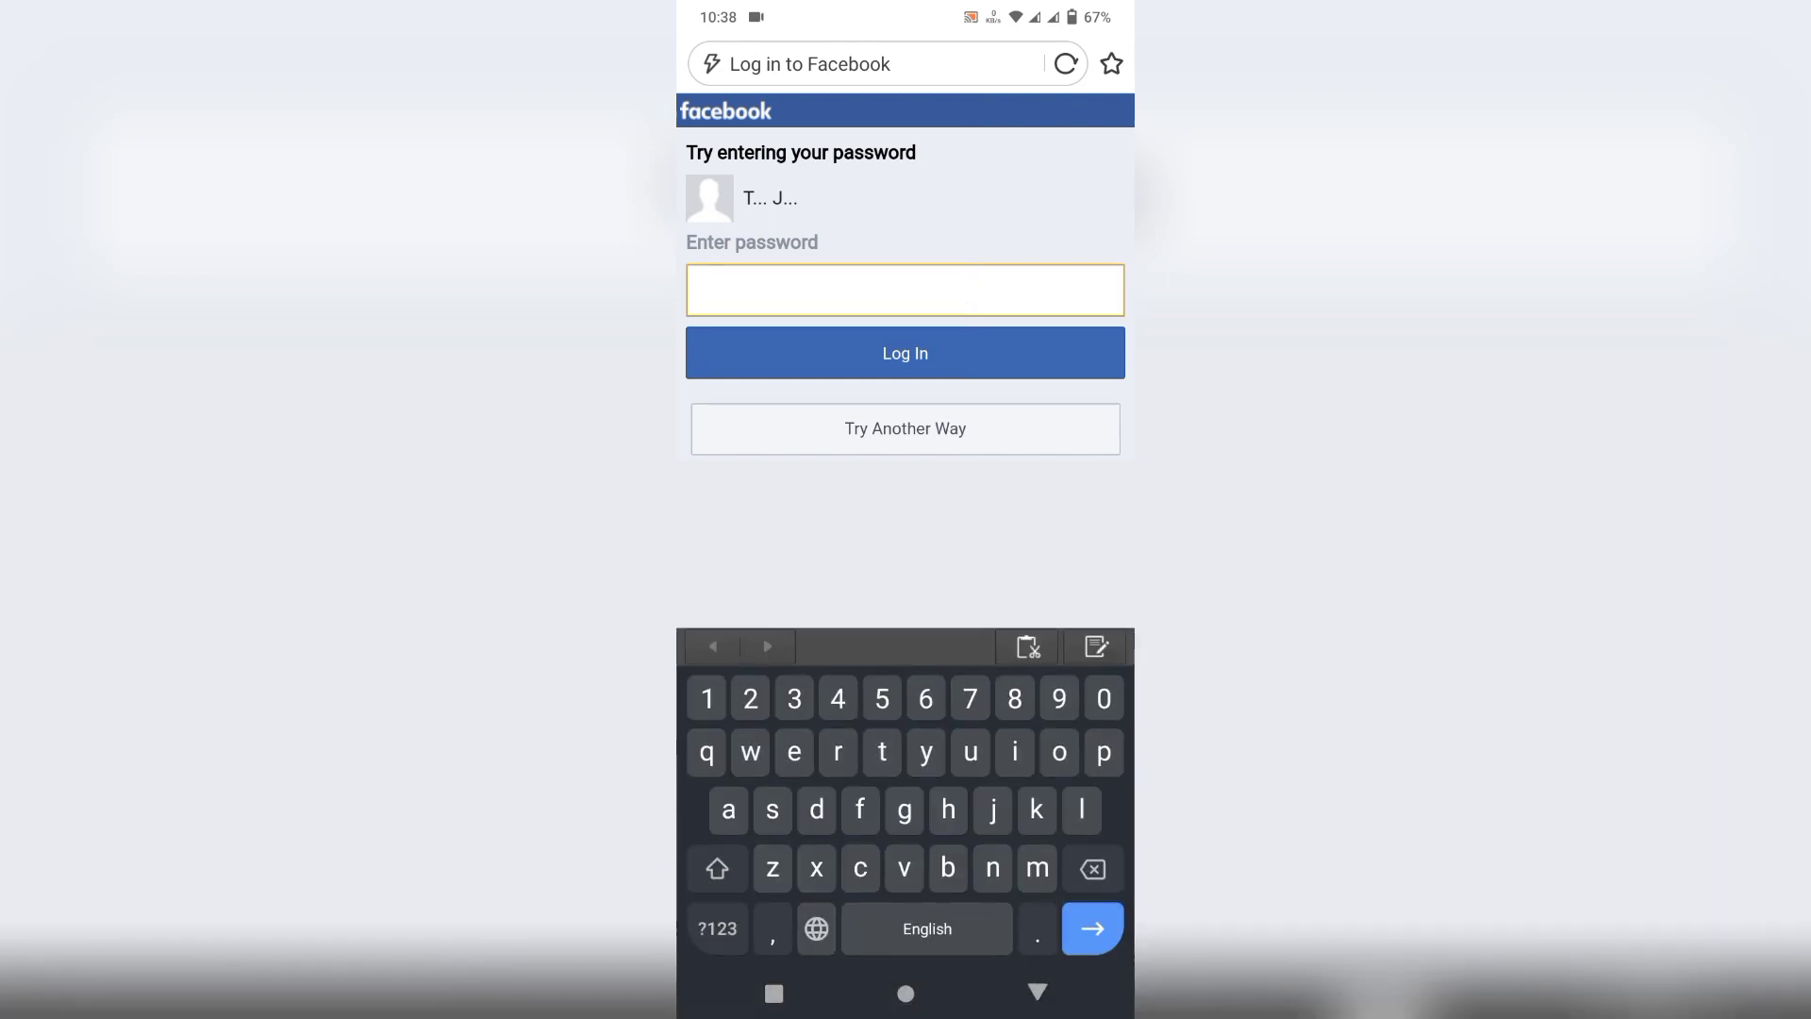